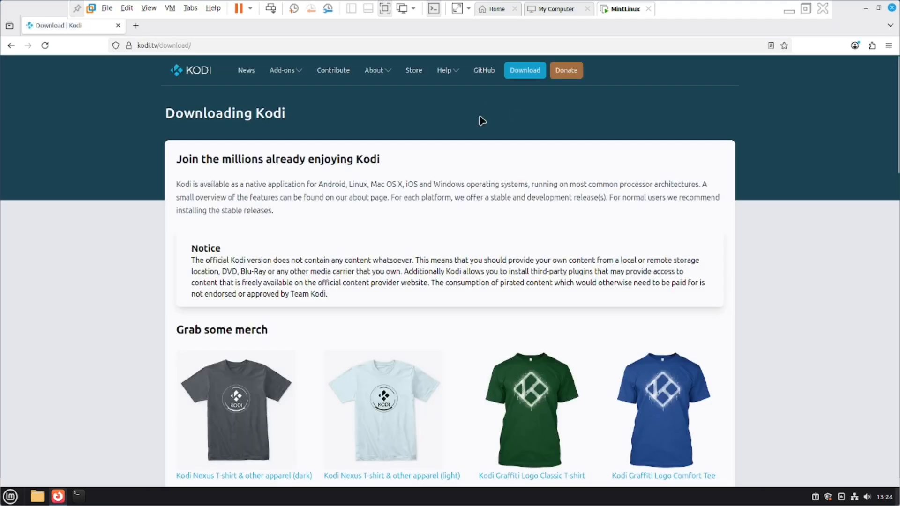
Open Kodi's Flathub page from the Linux downloads on the Kodi site and start its installation.
scroll(317, 192, "down", 5)
scroll(313, 181, "down", 2)
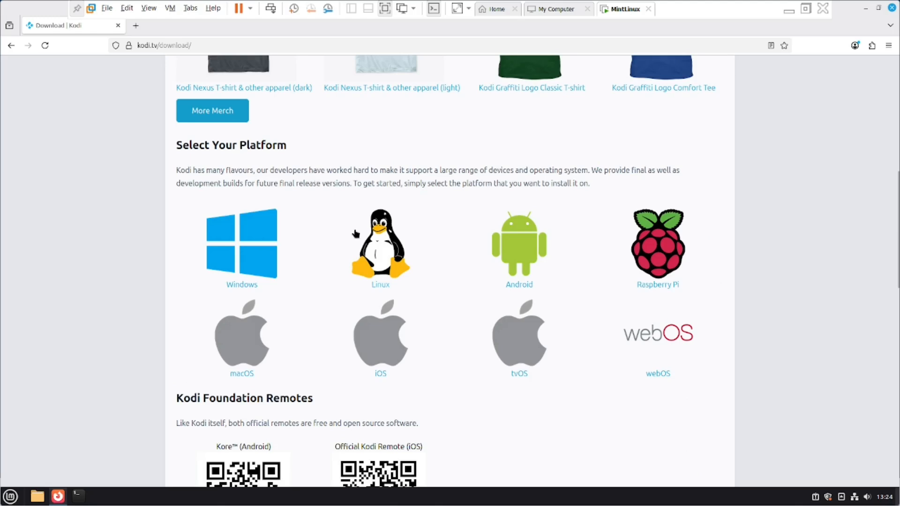
left_click(401, 235)
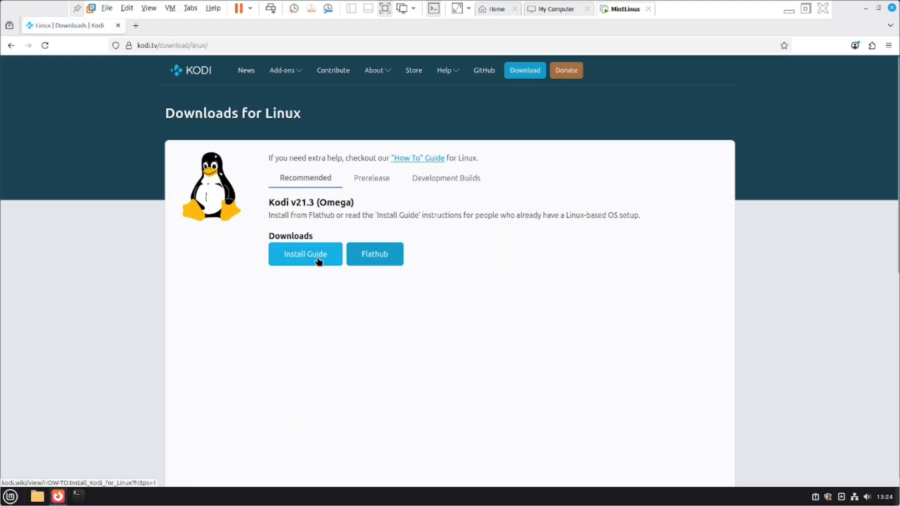
left_click(376, 261)
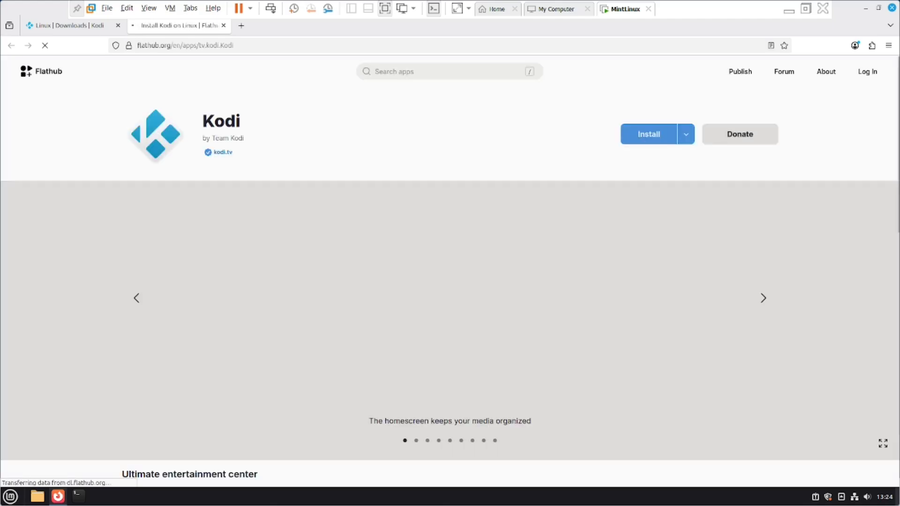
left_click(644, 134)
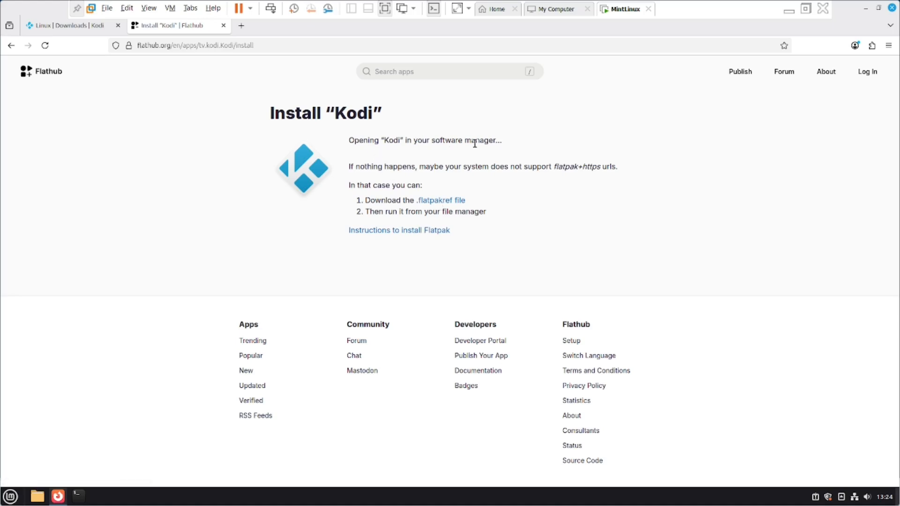
Download the tv.kodi.Kodi.flatpakref file and install Kodi from it in Software Manager, accepting the additional software.
left_click(854, 46)
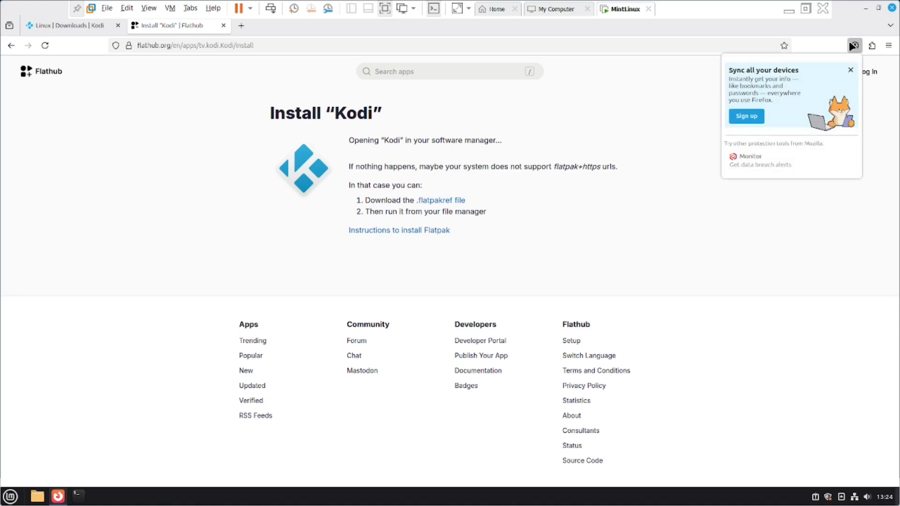
left_click(656, 150)
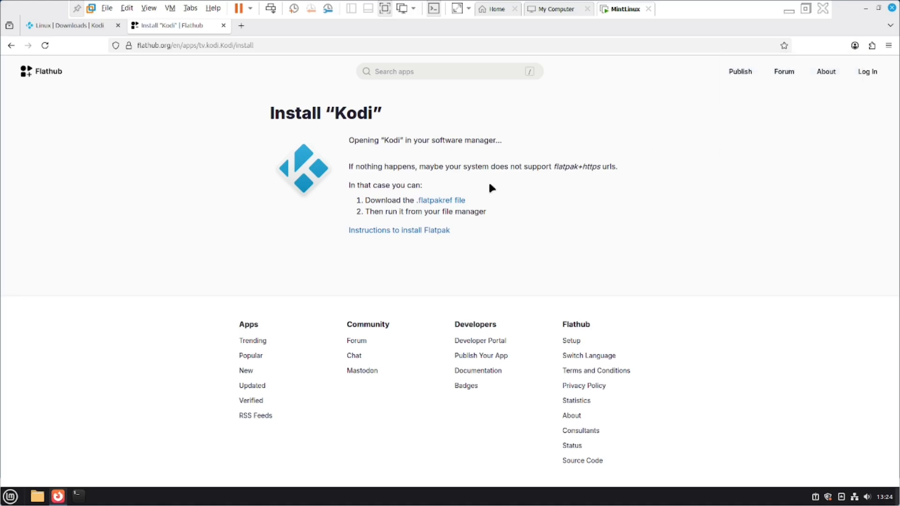
left_click(449, 205)
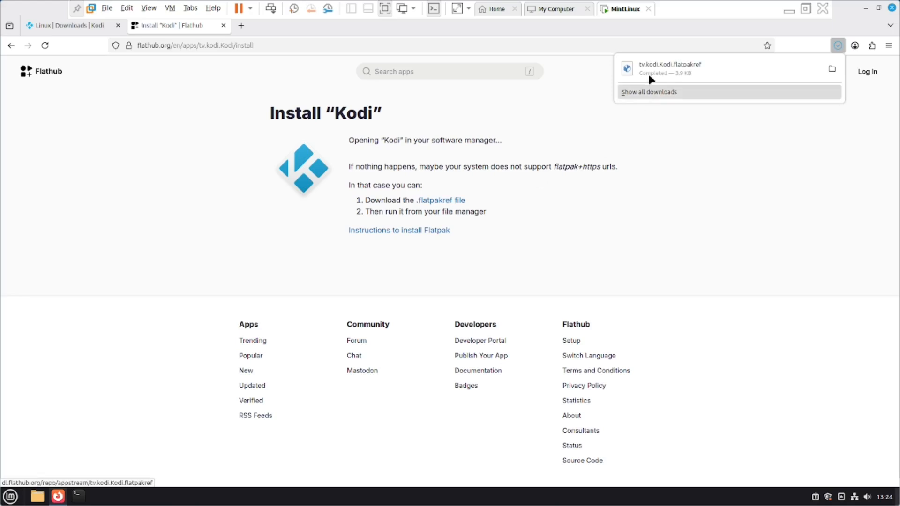
left_click(649, 68)
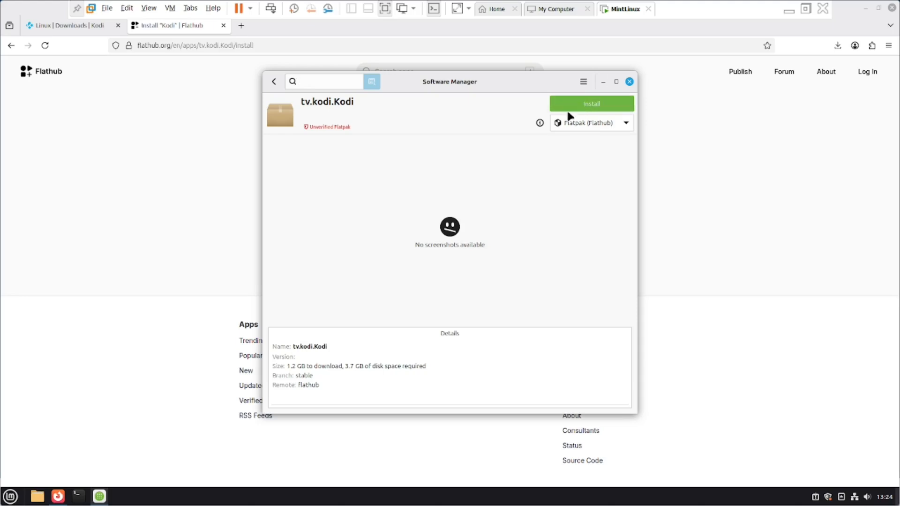
left_click(572, 105)
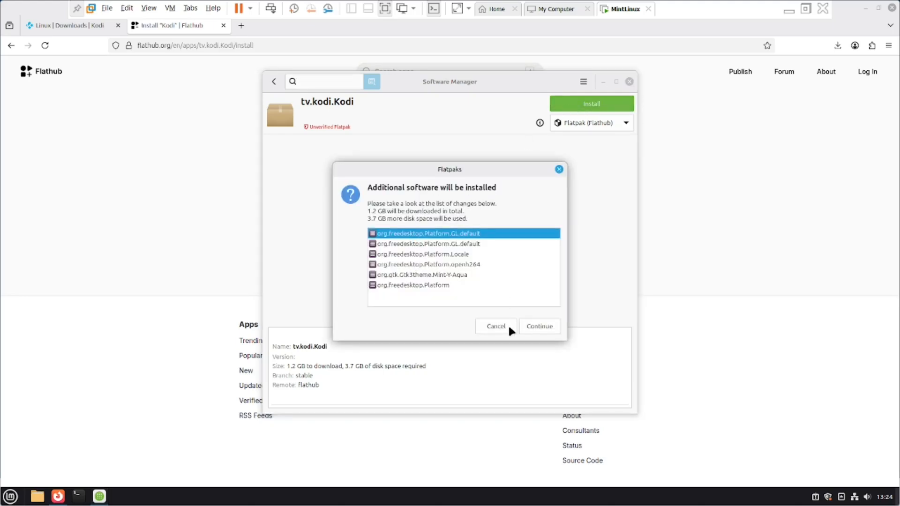
left_click(531, 327)
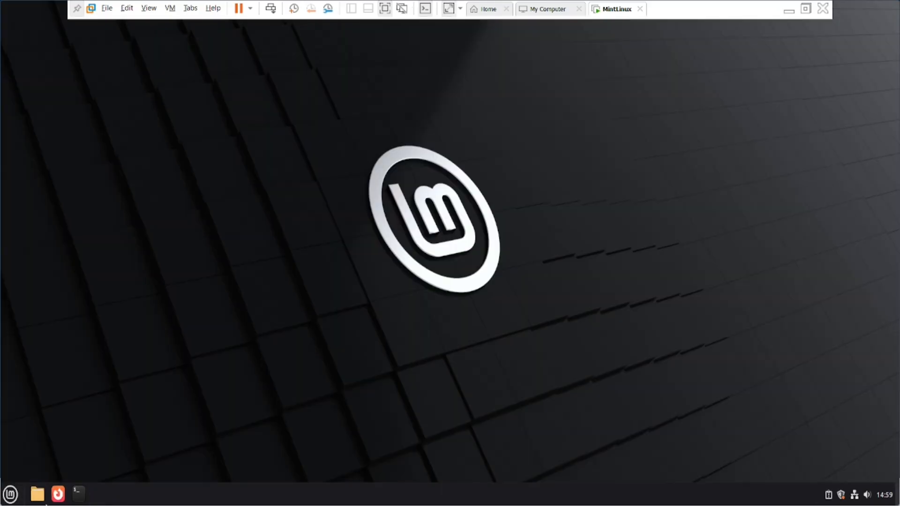
Find the installed Kodi application by searching for "kodi" and launch it.
left_click(14, 497)
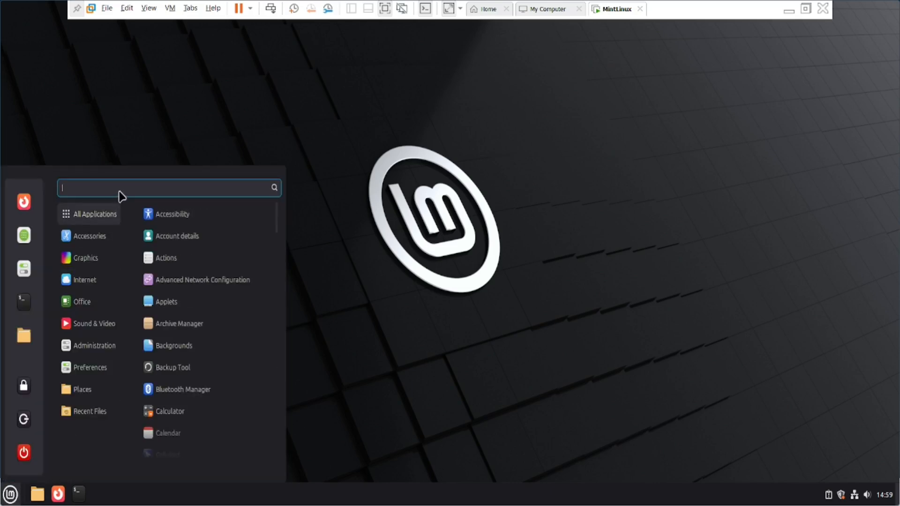
type("kodi")
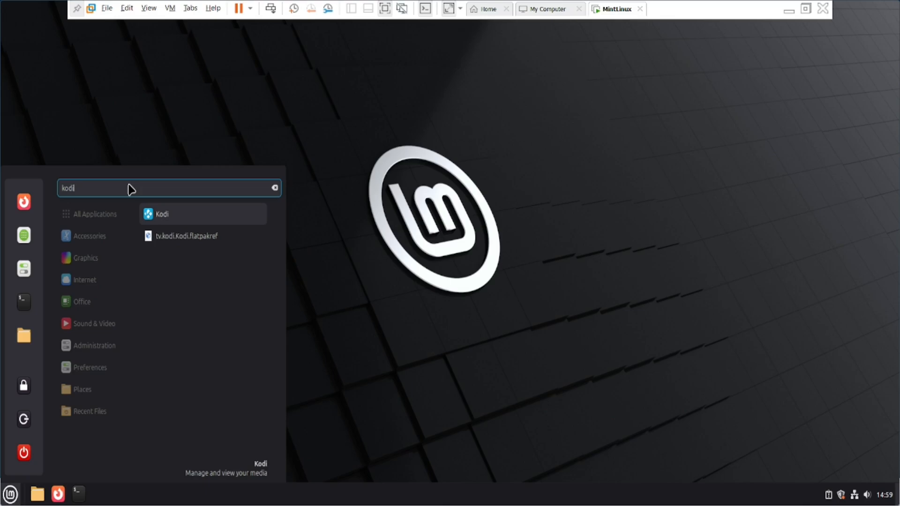
key("Return")
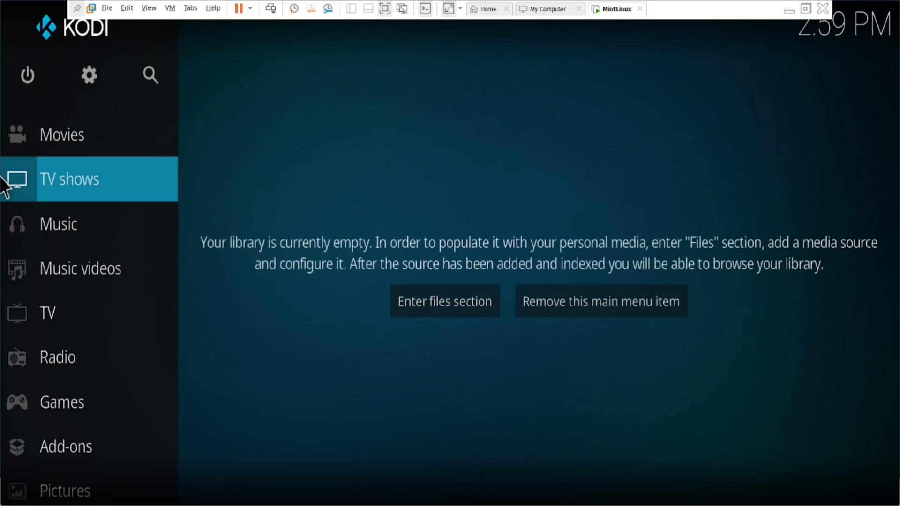
left_click(94, 68)
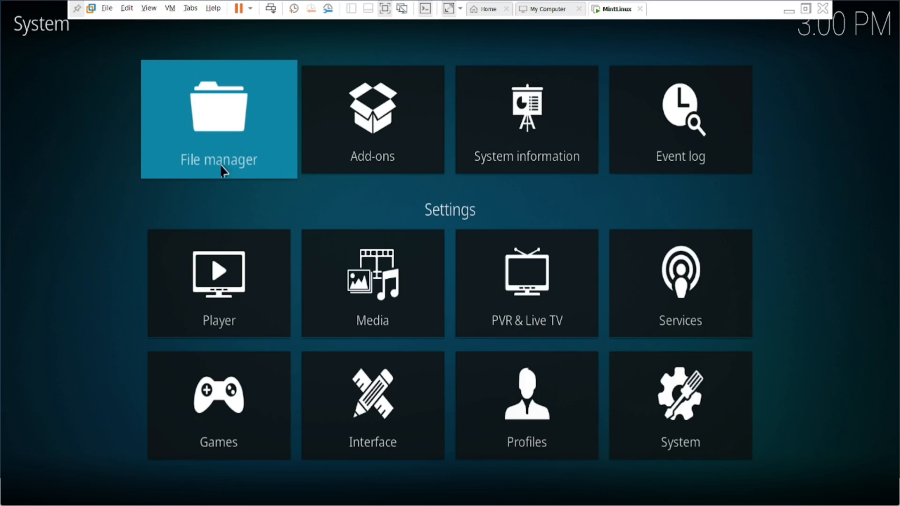
left_click(216, 141)
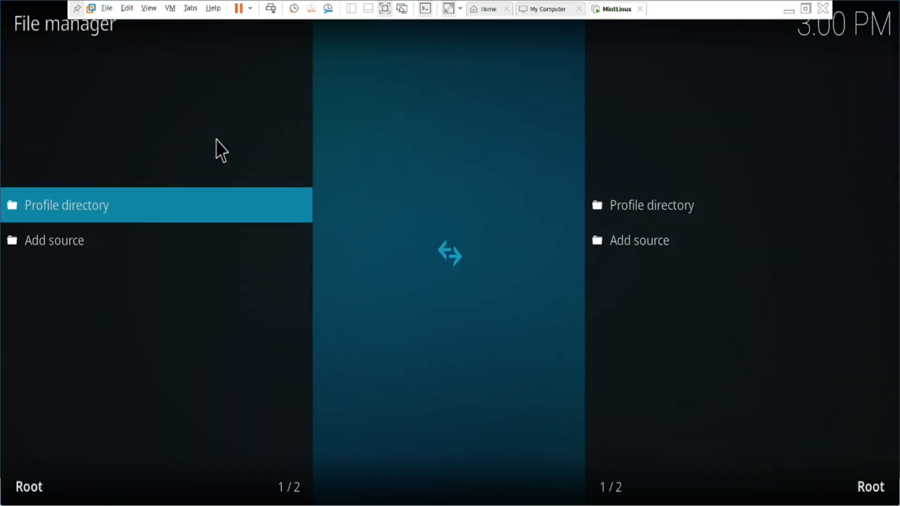
left_click(612, 237)
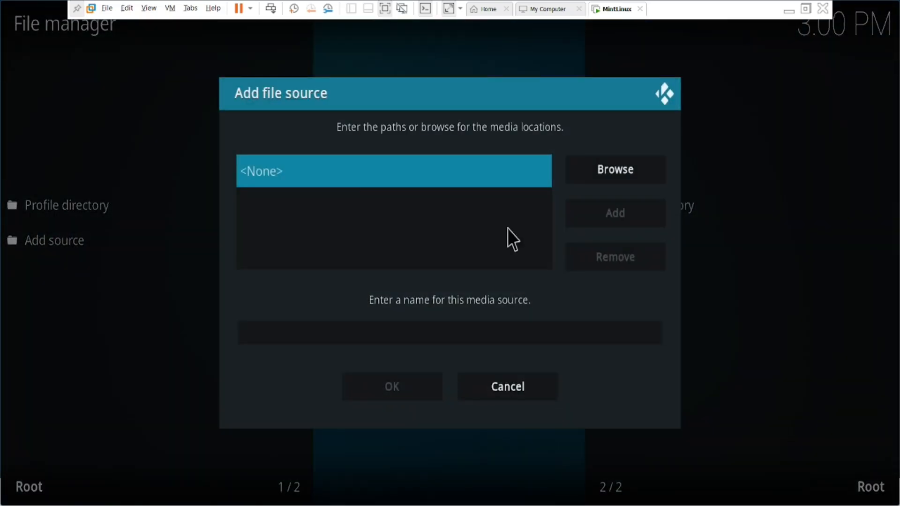
left_click(349, 173)
type("https;red")
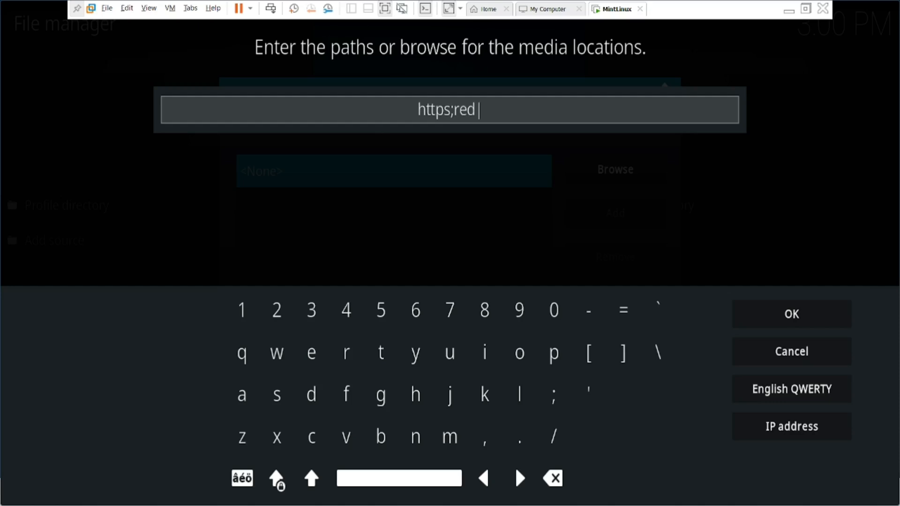
key("BackSpace")
key("BackSpace")
key("BackSpace")
key("BackSpace")
type("://re")
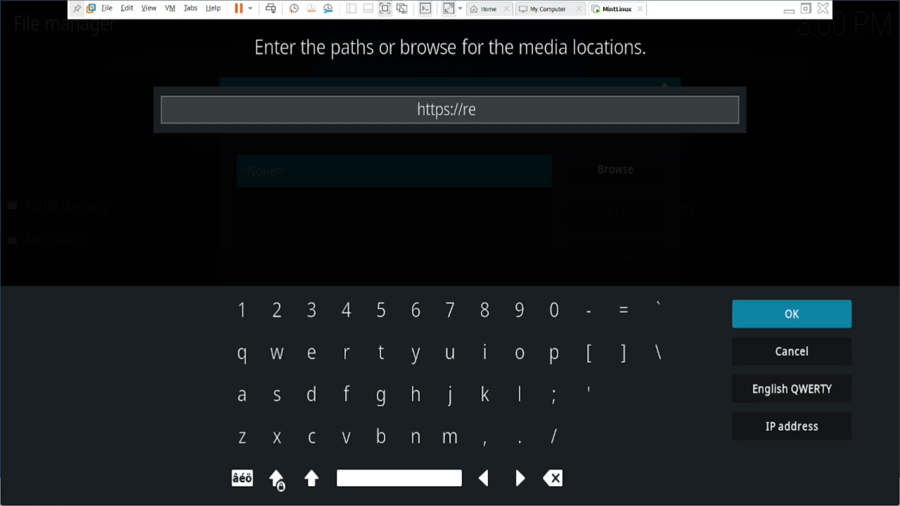
type("po.")
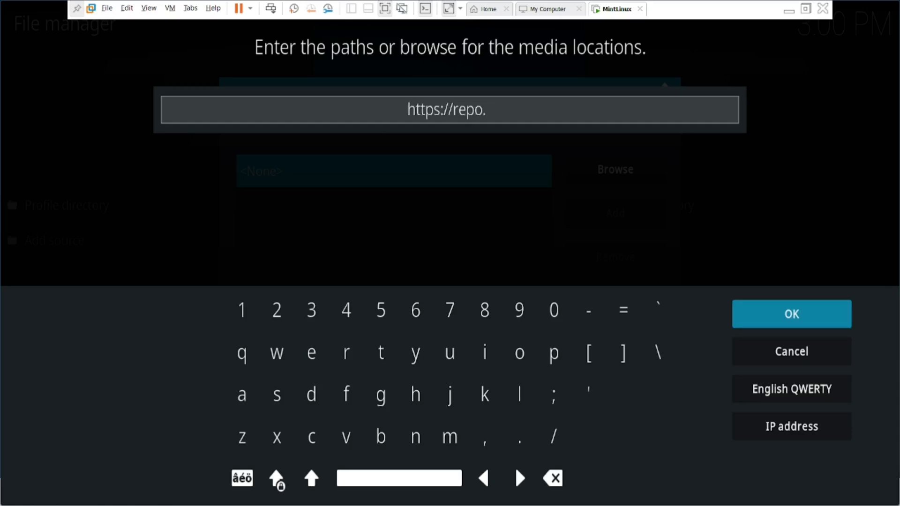
type("redw")
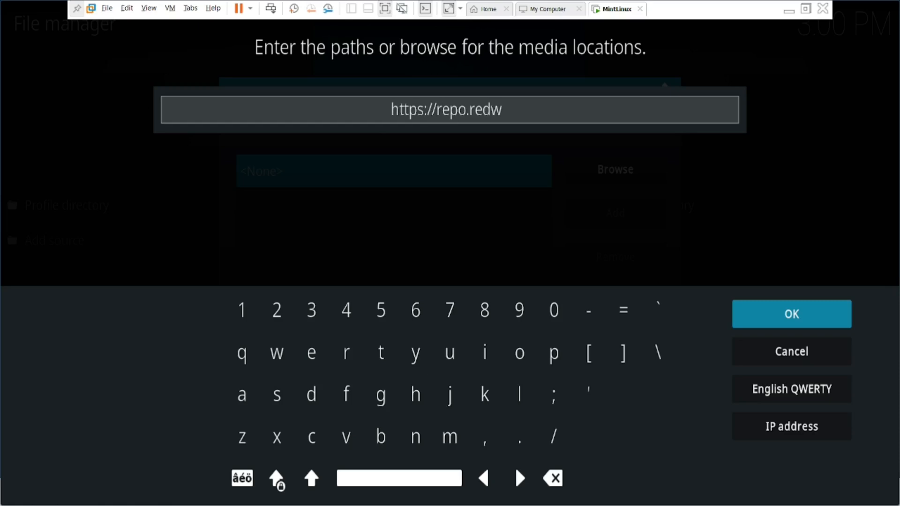
type("iz")
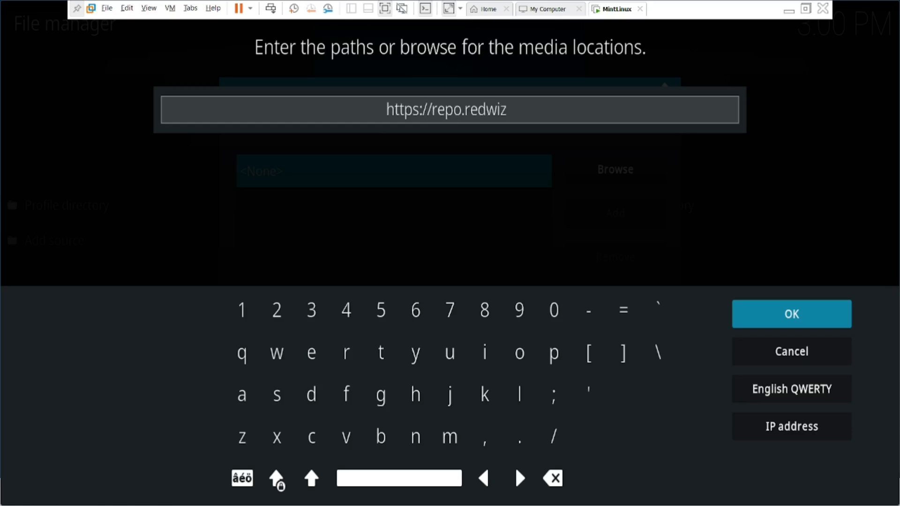
type("ard")
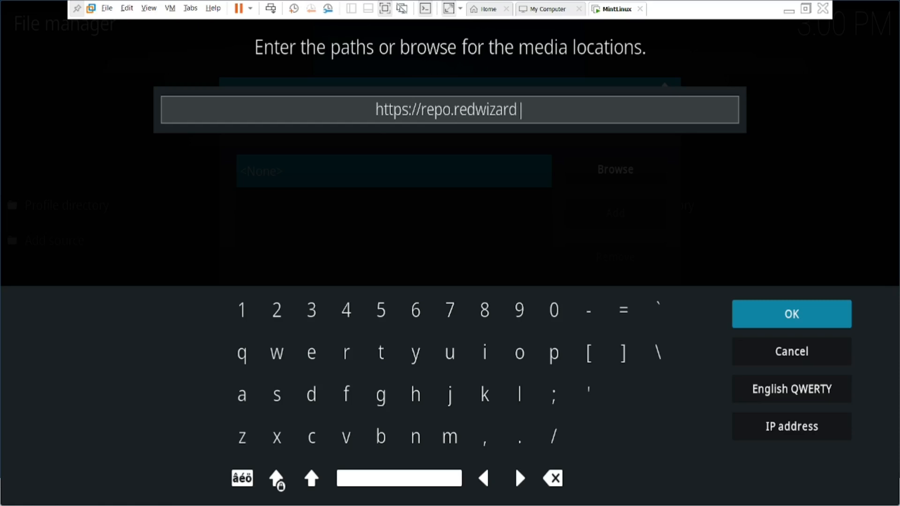
type(".xyz")
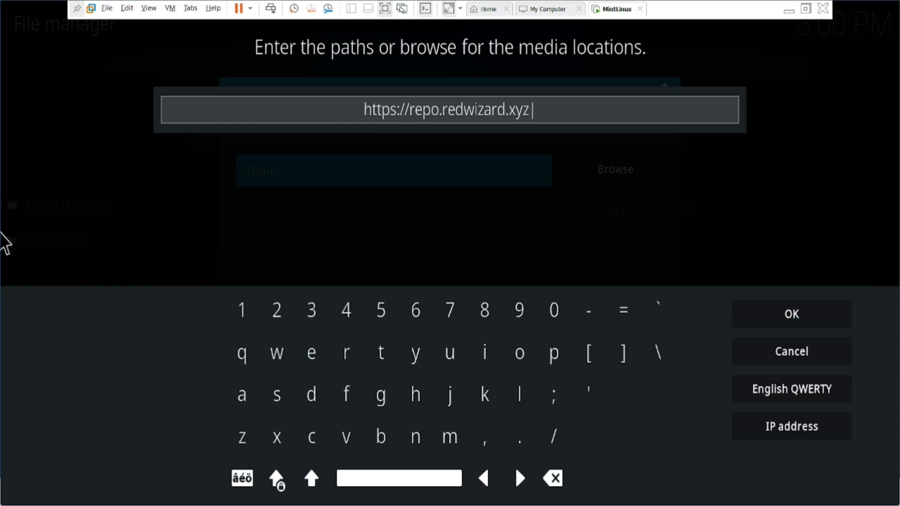
left_click(845, 316)
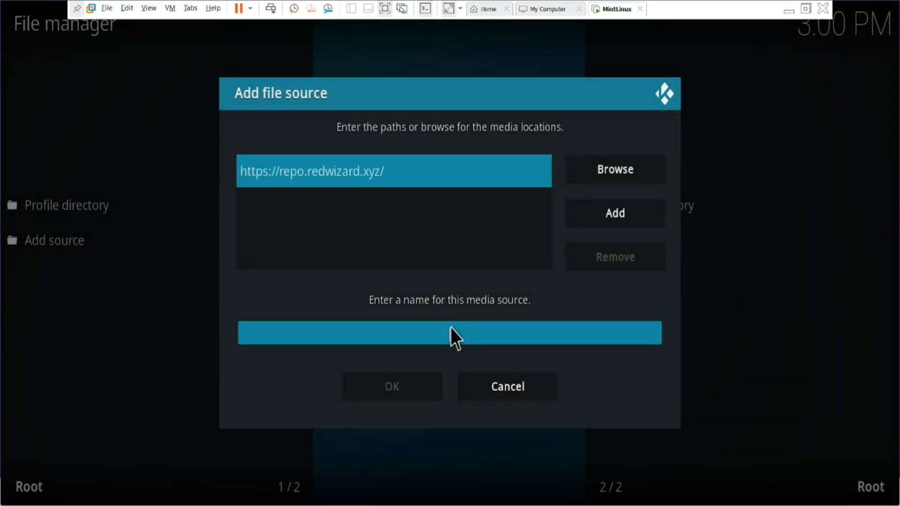
Name the media source RED, save it and return to the home screen.
left_click(451, 334)
type("RED")
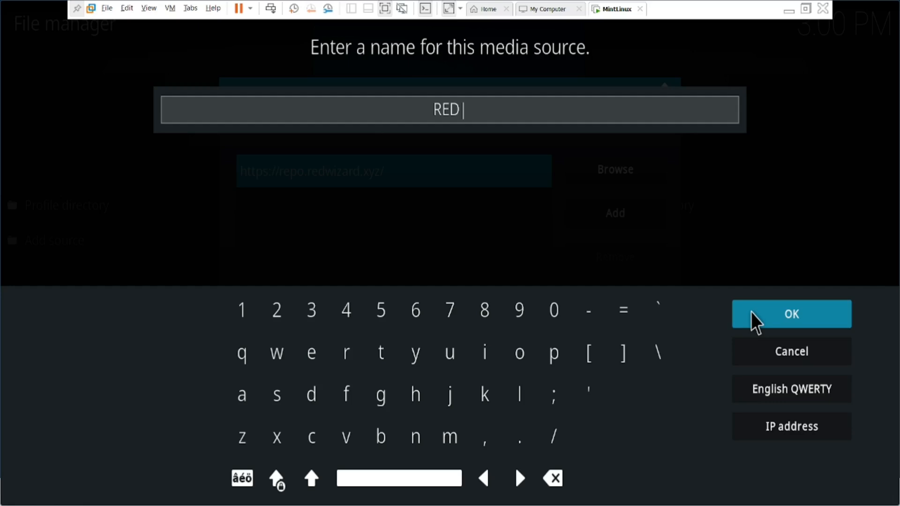
left_click(774, 321)
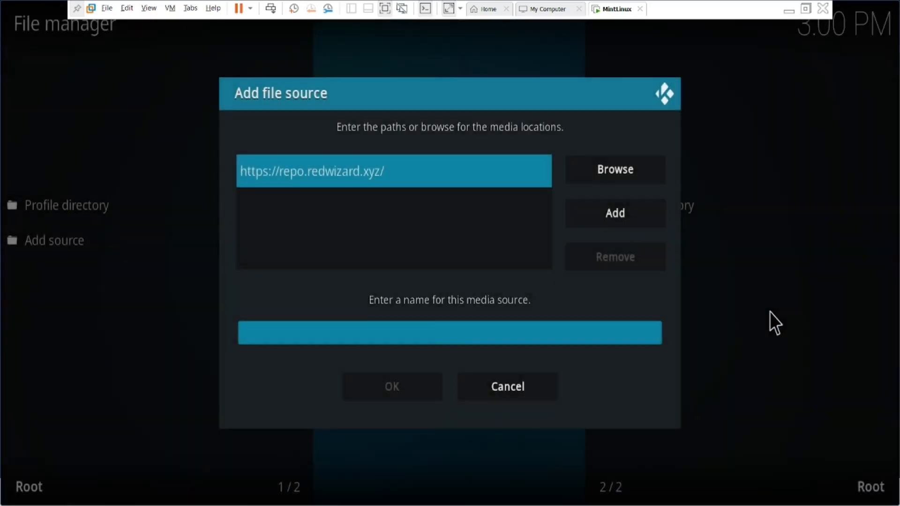
left_click(431, 375)
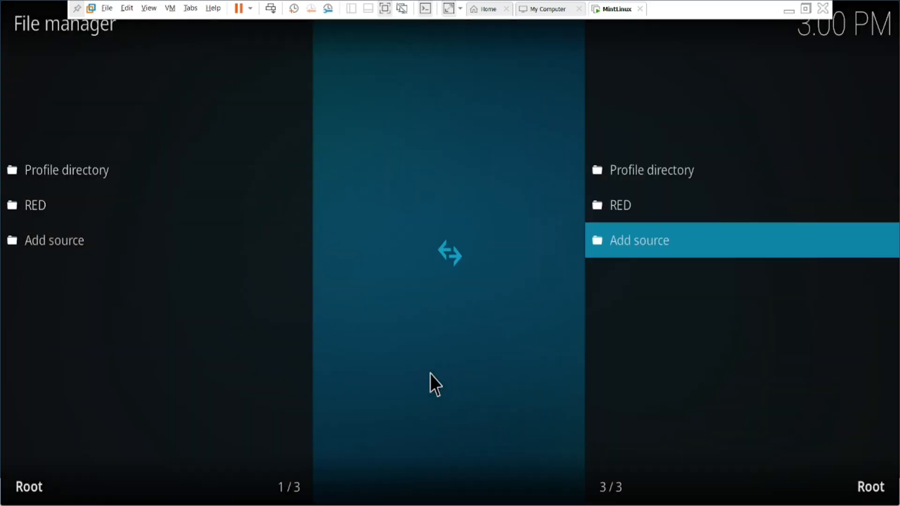
right_click(398, 336)
right_click(256, 155)
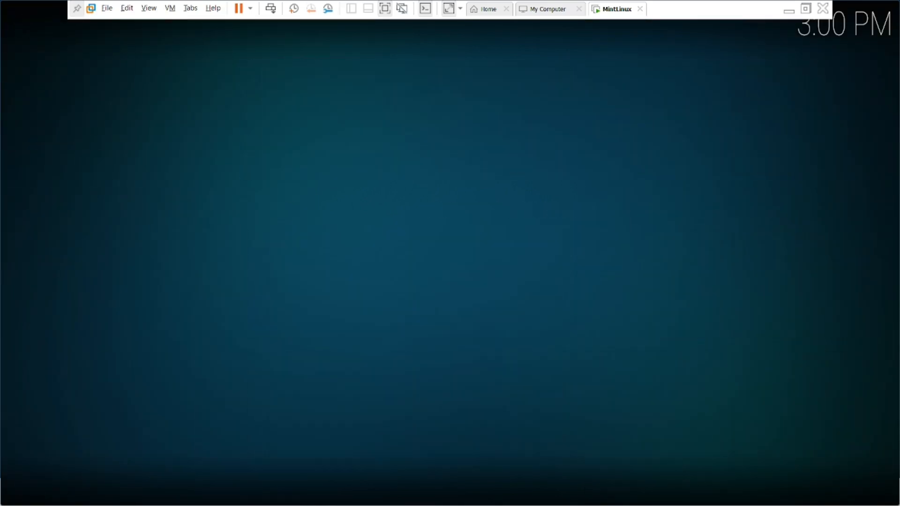
Install The Red Repo add-on from the zip file in the RED source.
left_click(79, 80)
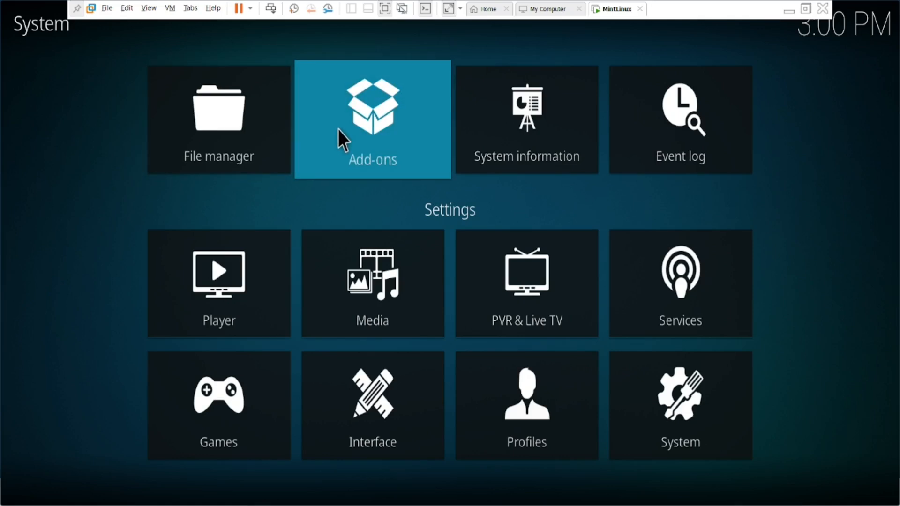
left_click(339, 129)
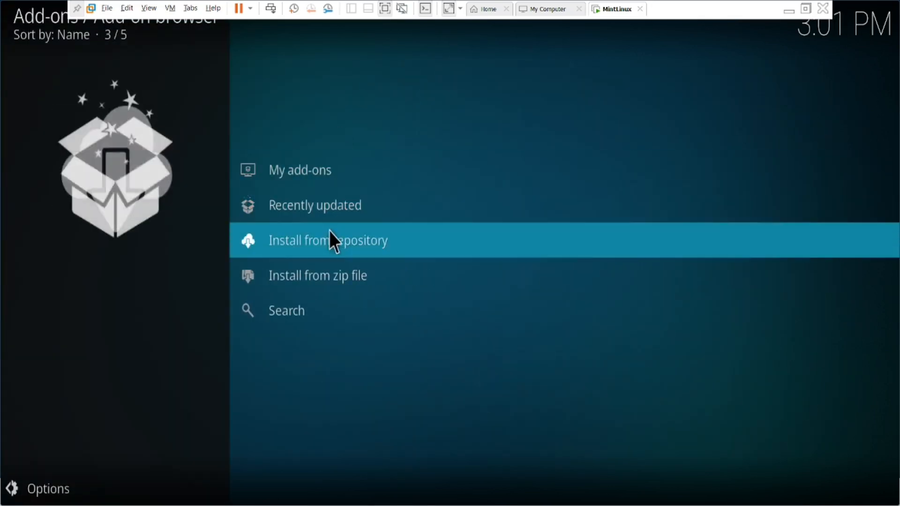
left_click(317, 270)
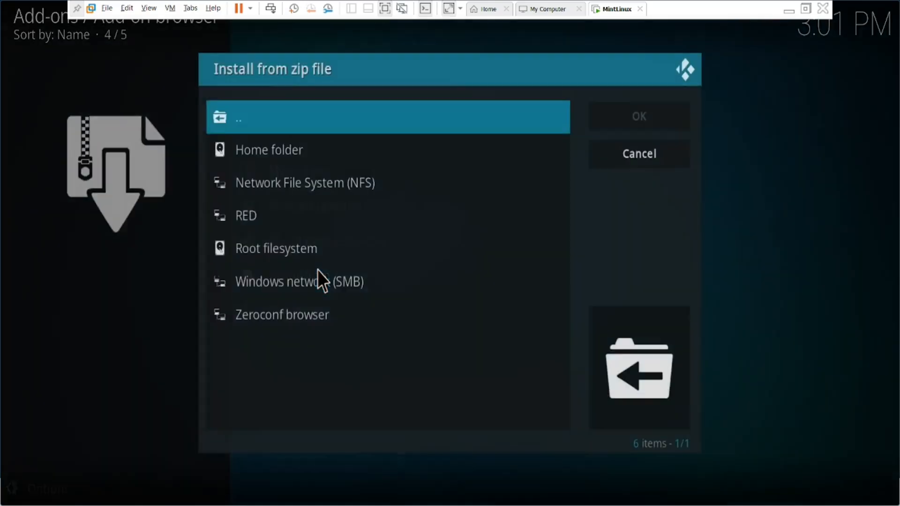
left_click(286, 206)
left_click(291, 175)
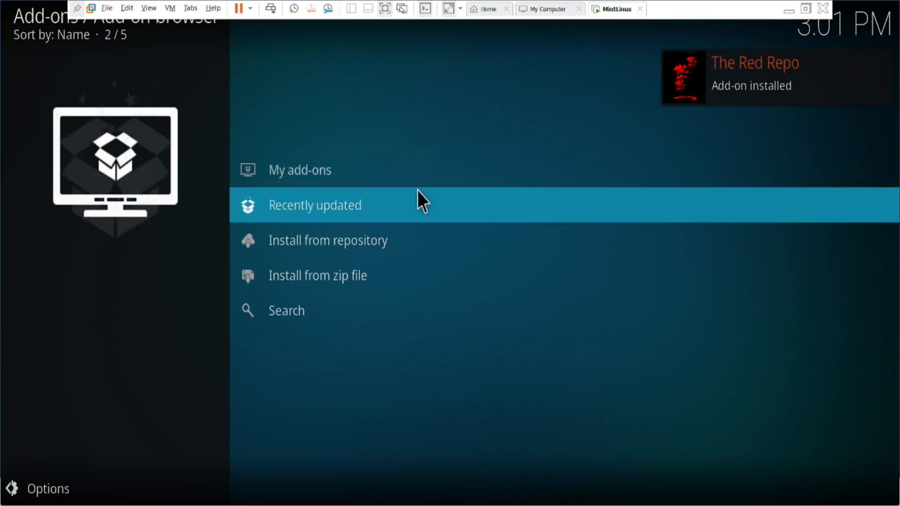
Uninstall the disabled tvOne111 add-on found among The Red Repo's video add-ons.
left_click(375, 229)
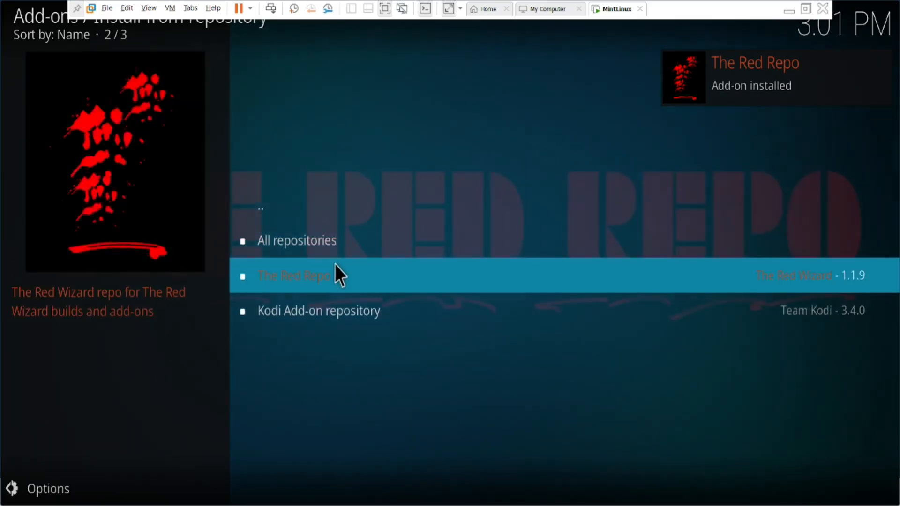
left_click(334, 265)
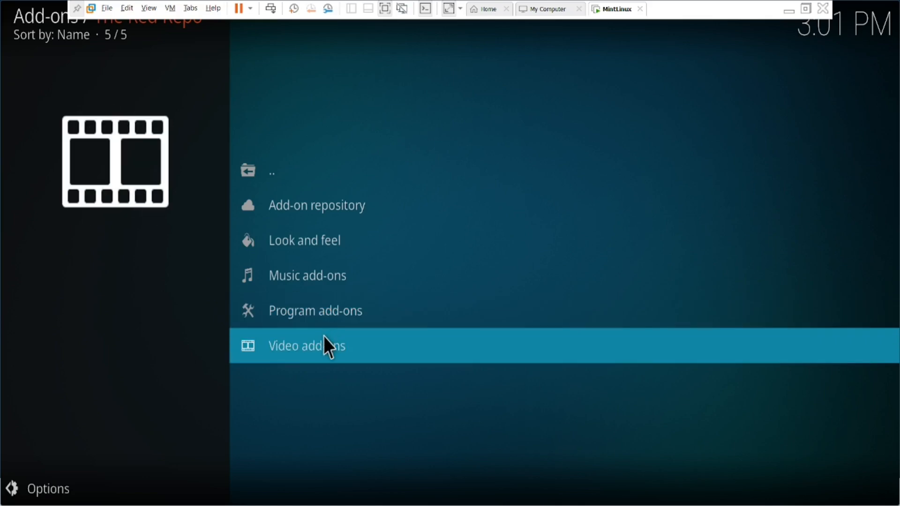
left_click(325, 346)
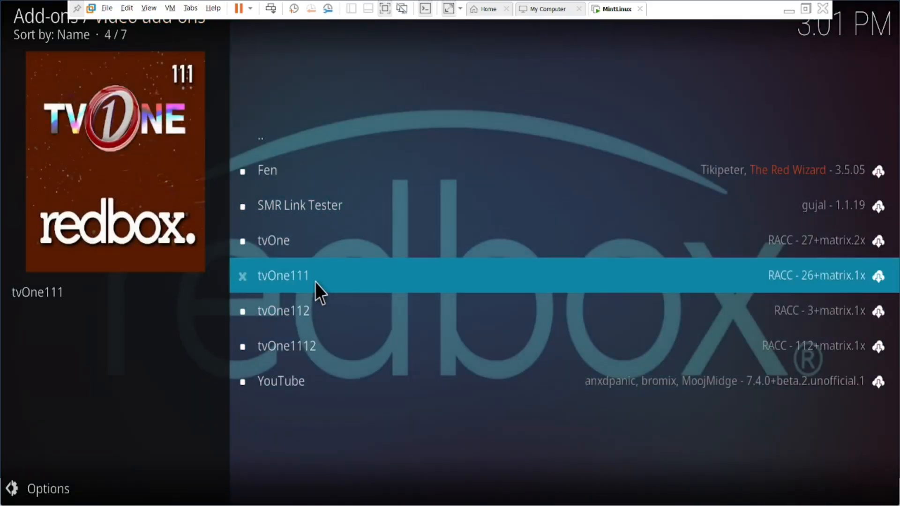
left_click(315, 283)
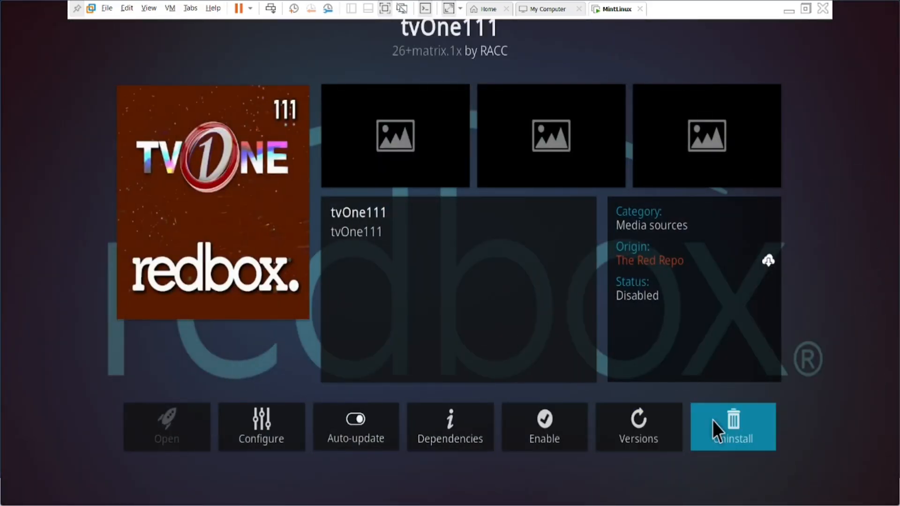
left_click(754, 435)
left_click(407, 309)
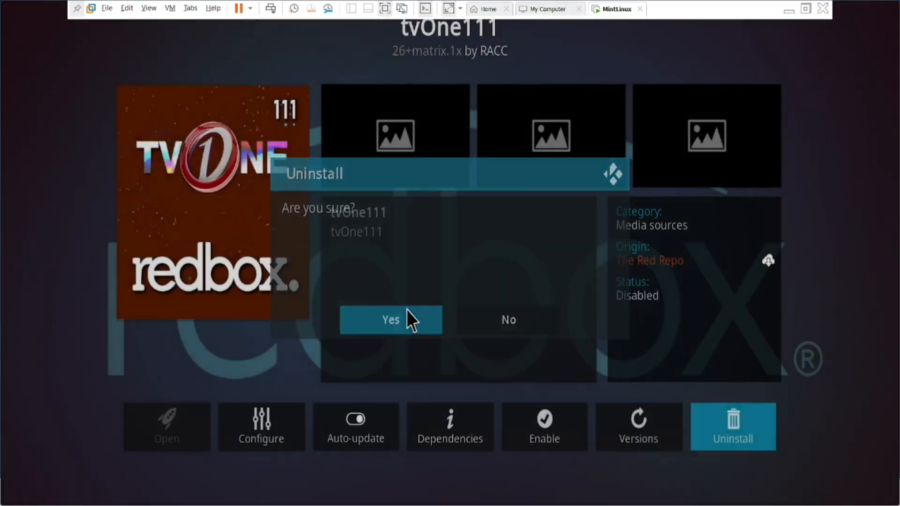
left_click(413, 310)
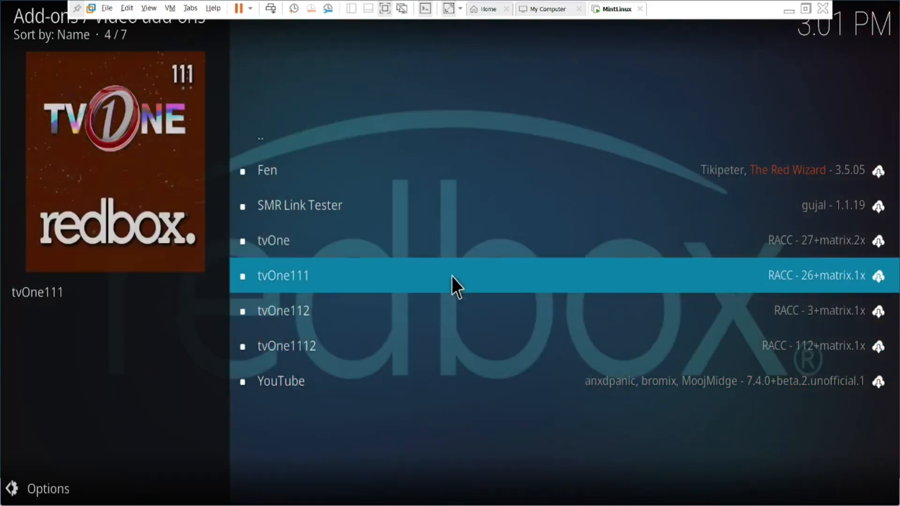
Install the tvOne111 video add-on from The Red Repo and return to the home screen.
left_click(451, 276)
left_click(686, 427)
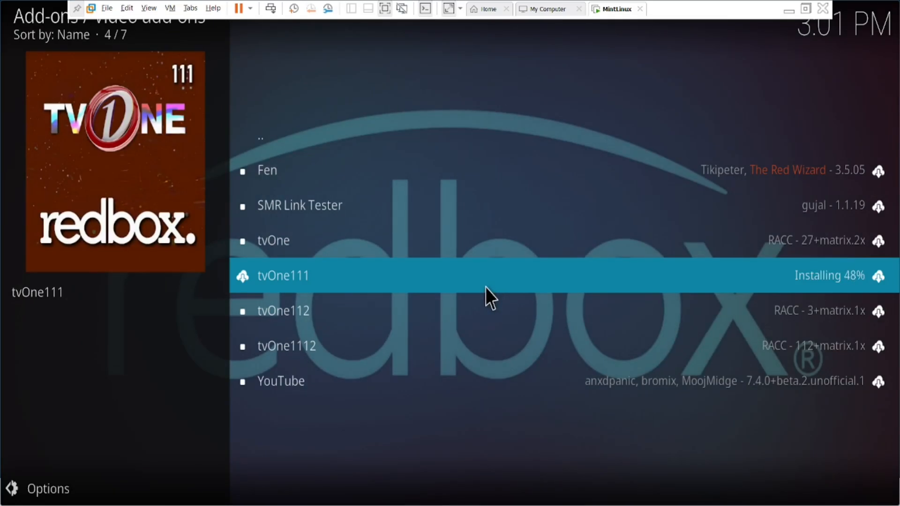
key("Escape")
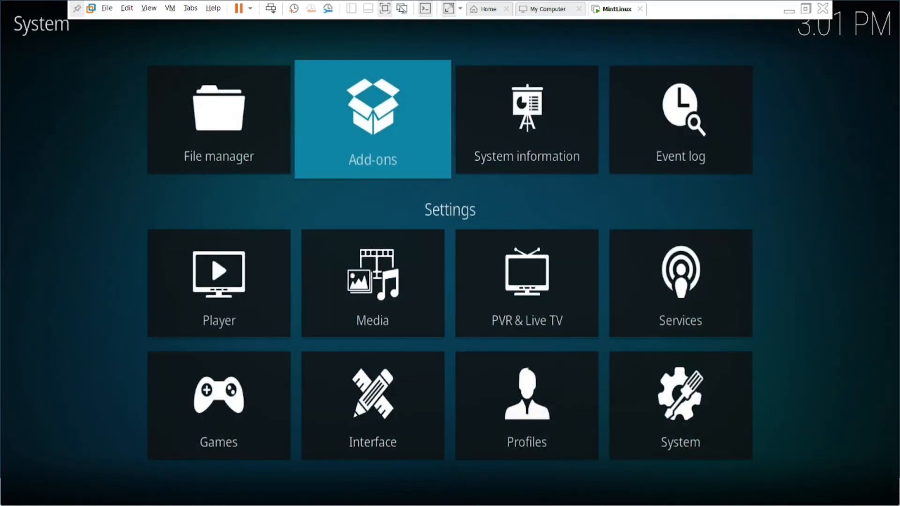
key("Escape")
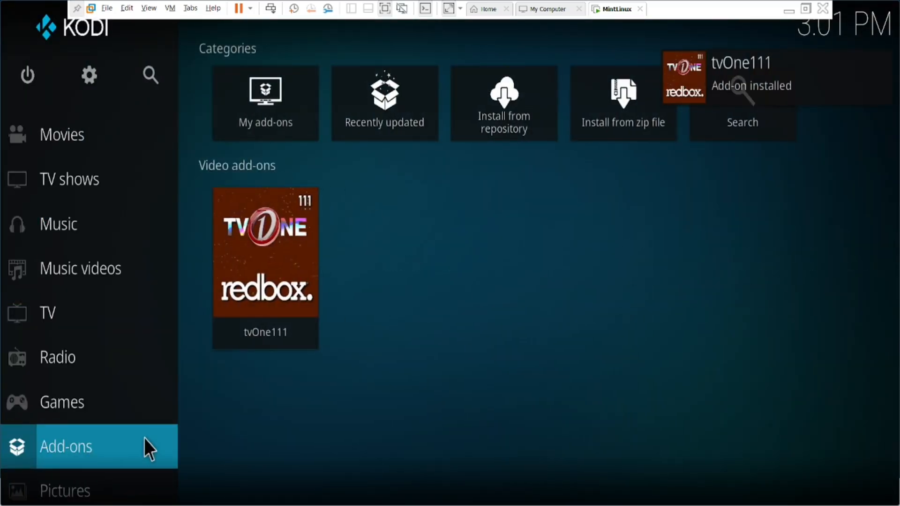
Open the tvOne111 add-on and look through its list of channel categories.
left_click(246, 262)
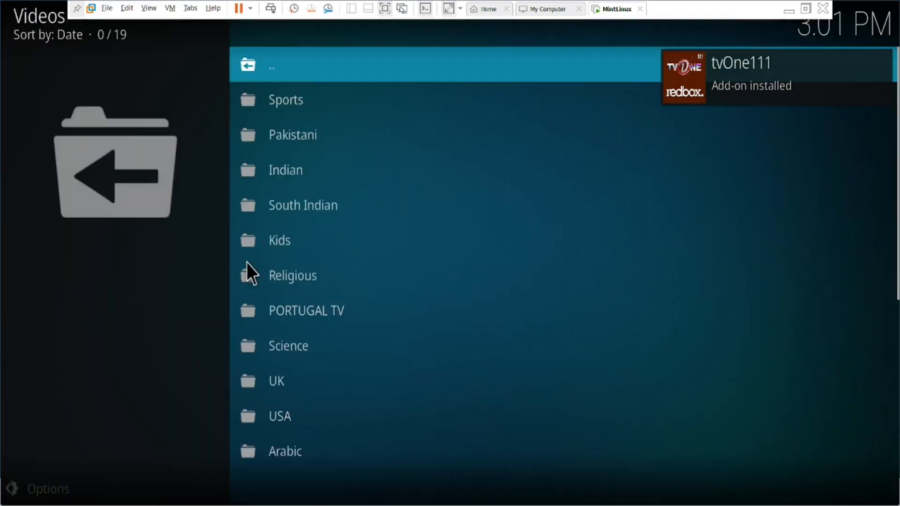
scroll(336, 288, "down", 4)
scroll(339, 285, "up", 4)
scroll(339, 283, "down", 3)
scroll(340, 283, "up", 5)
scroll(340, 283, "down", 3)
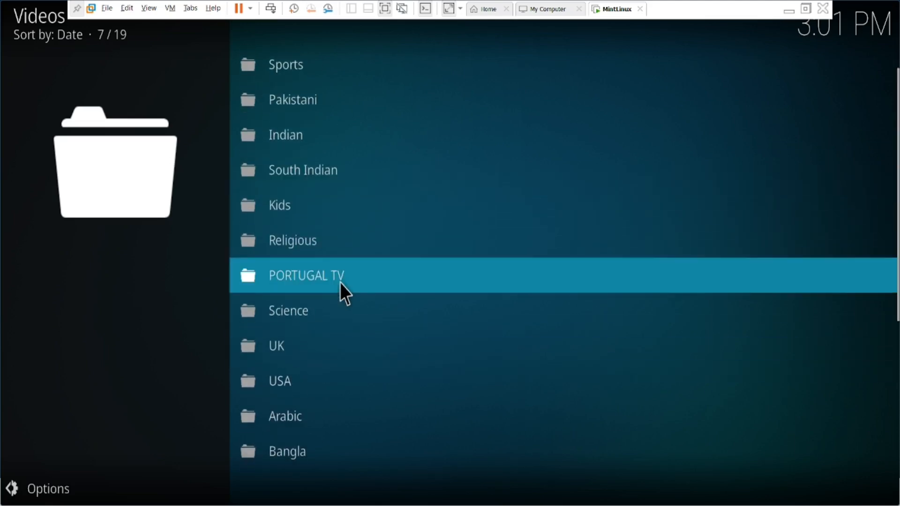
mouse_move(2, 143)
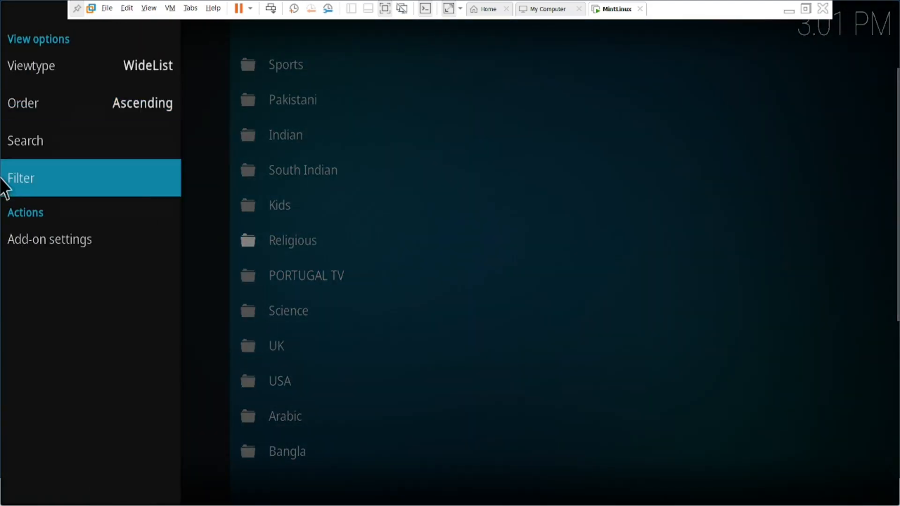